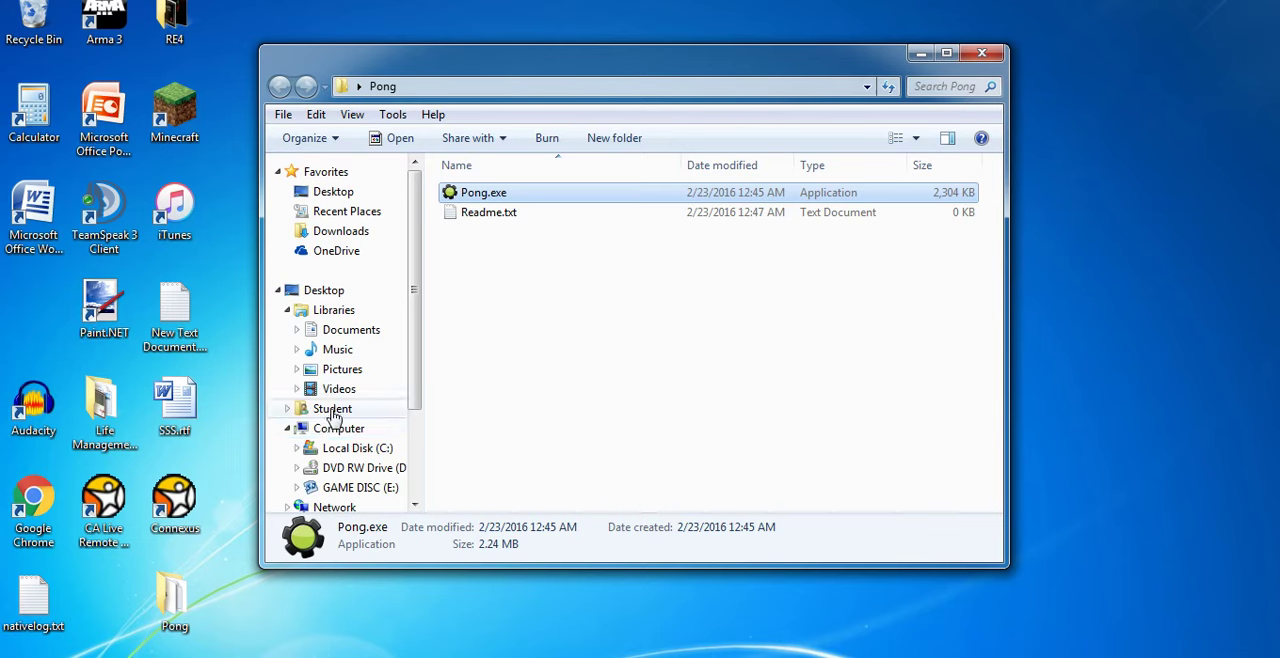
Open GAME DISC (E:) and minimize it, then open and close the desktop Pong folder.
{"action": "left_click", "coordinate": [362, 487]}
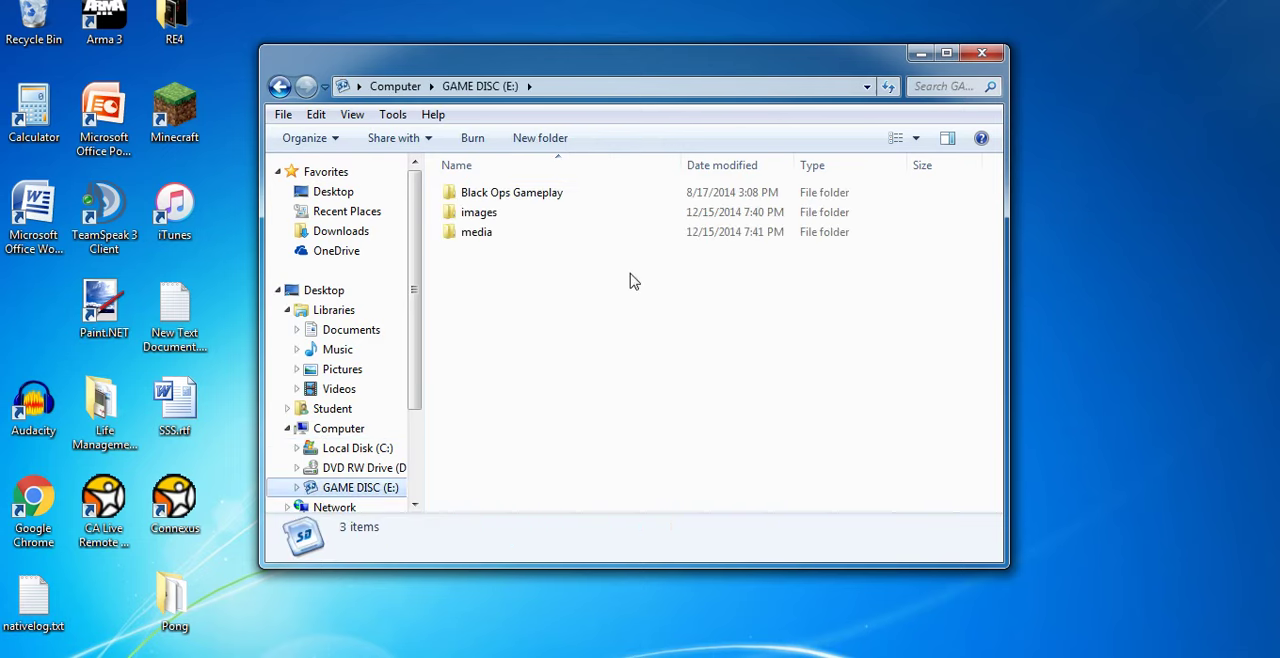
{"action": "left_click", "coordinate": [921, 52]}
{"action": "double_click", "coordinate": [172, 602]}
{"action": "left_click_drag", "start_coordinate": [523, 320], "coordinate": [470, 210]}
{"action": "left_click", "coordinate": [563, 380]}
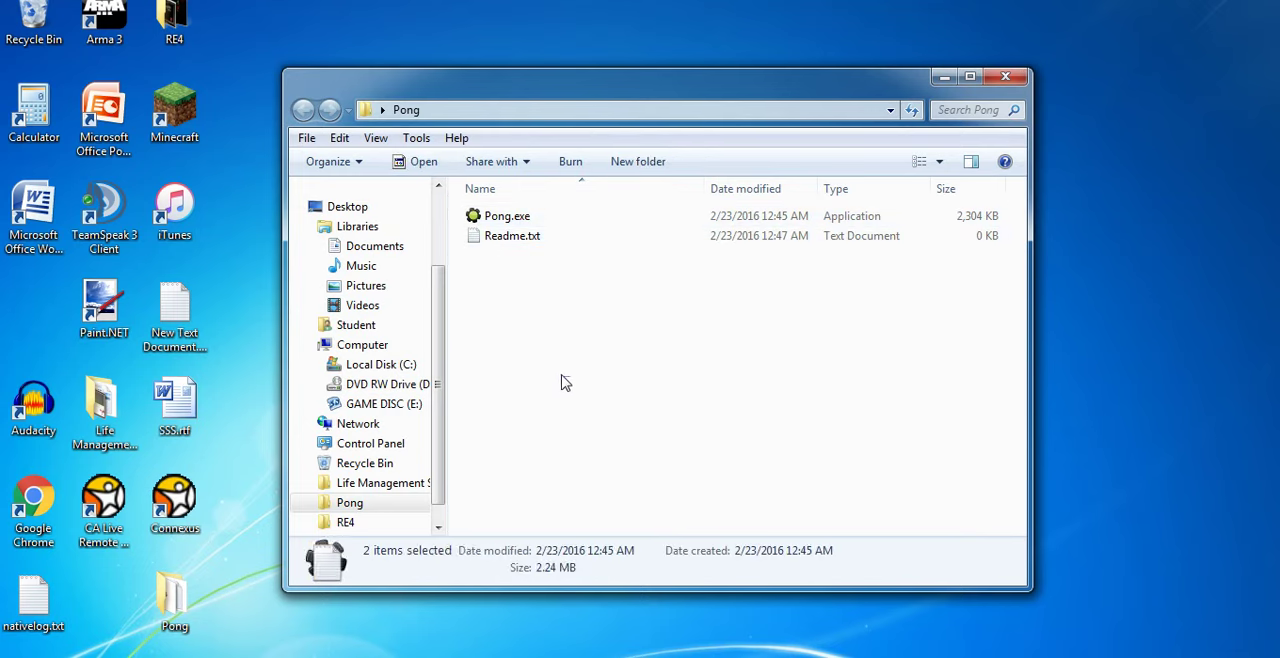
{"action": "left_click", "coordinate": [1005, 79]}
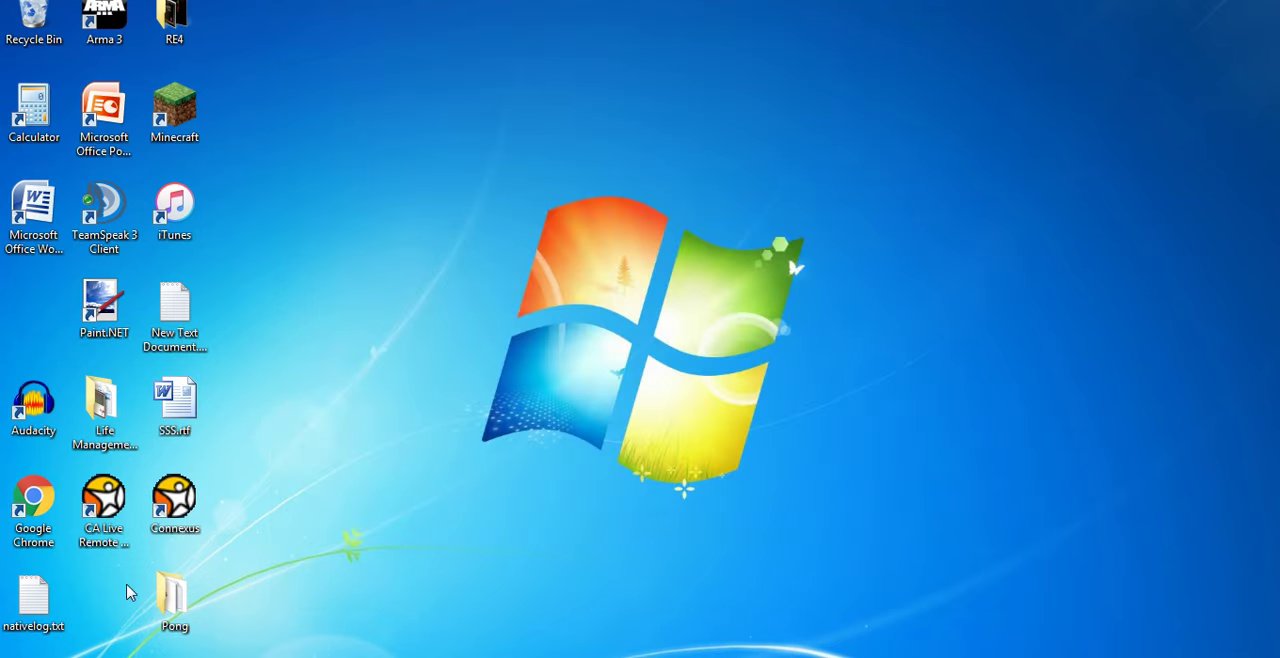
Copy the desktop Pong folder into GAME DISC (E:), which then lists four folders.
{"action": "left_click_drag", "start_coordinate": [590, 341], "coordinate": [495, 346]}
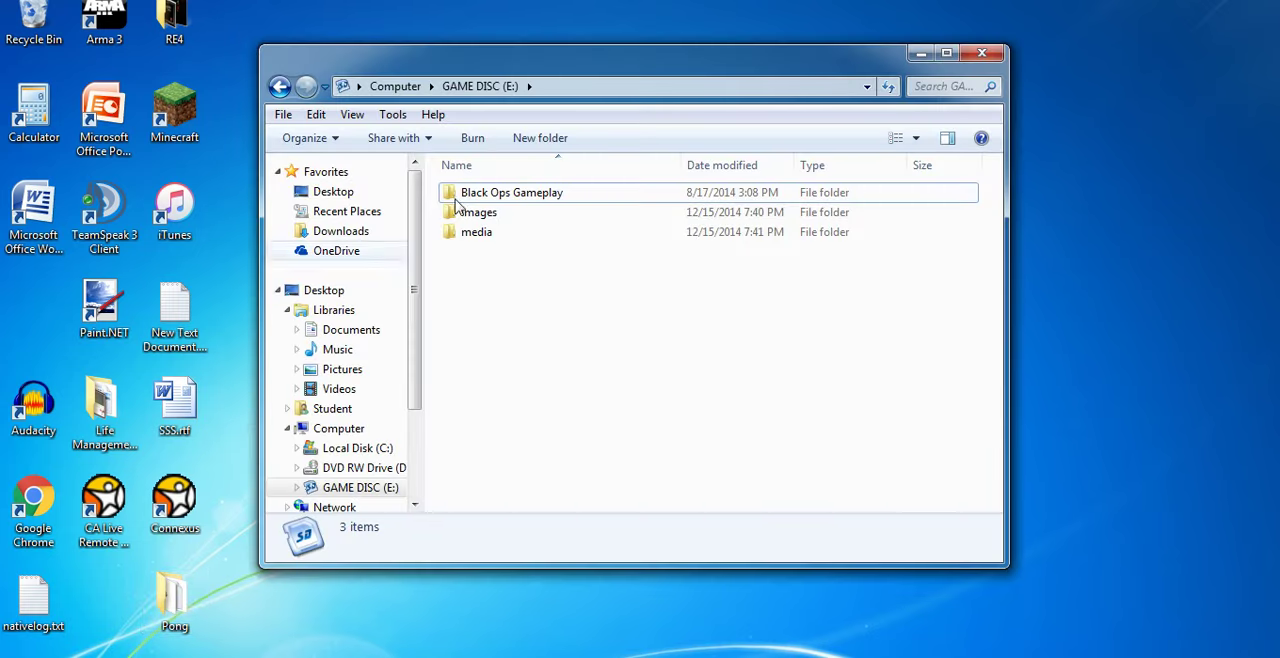
{"action": "left_click_drag", "start_coordinate": [625, 57], "coordinate": [639, 54]}
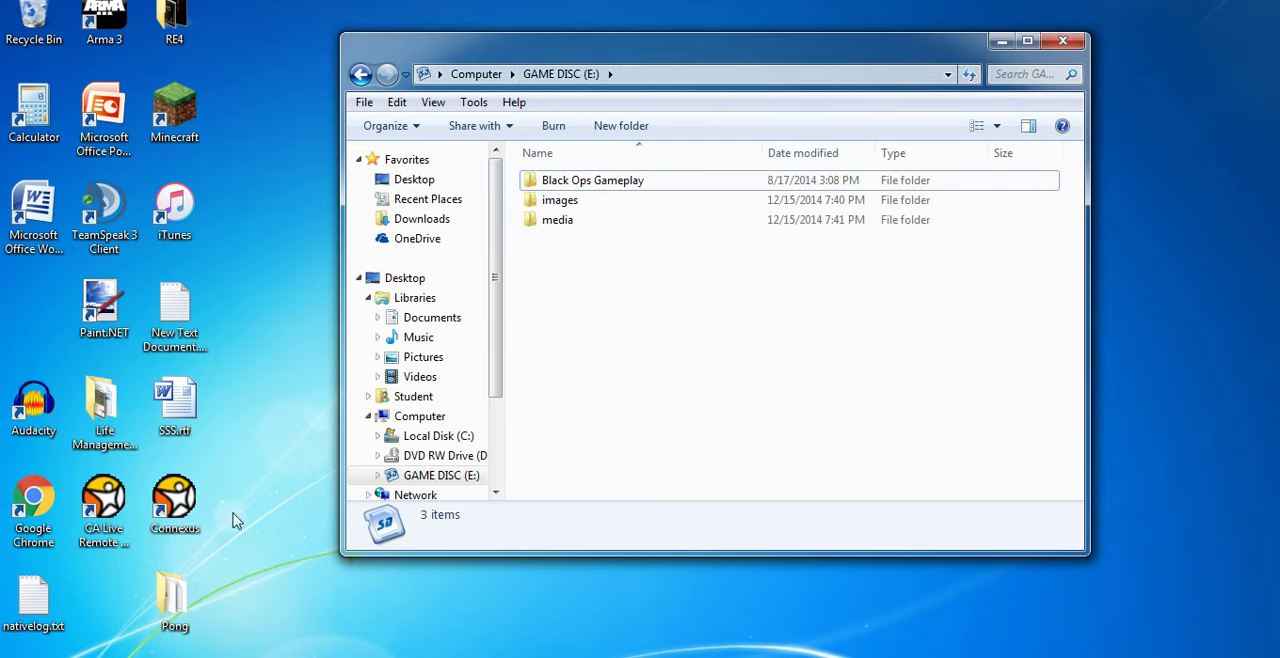
{"action": "left_click_drag", "start_coordinate": [172, 598], "coordinate": [641, 327]}
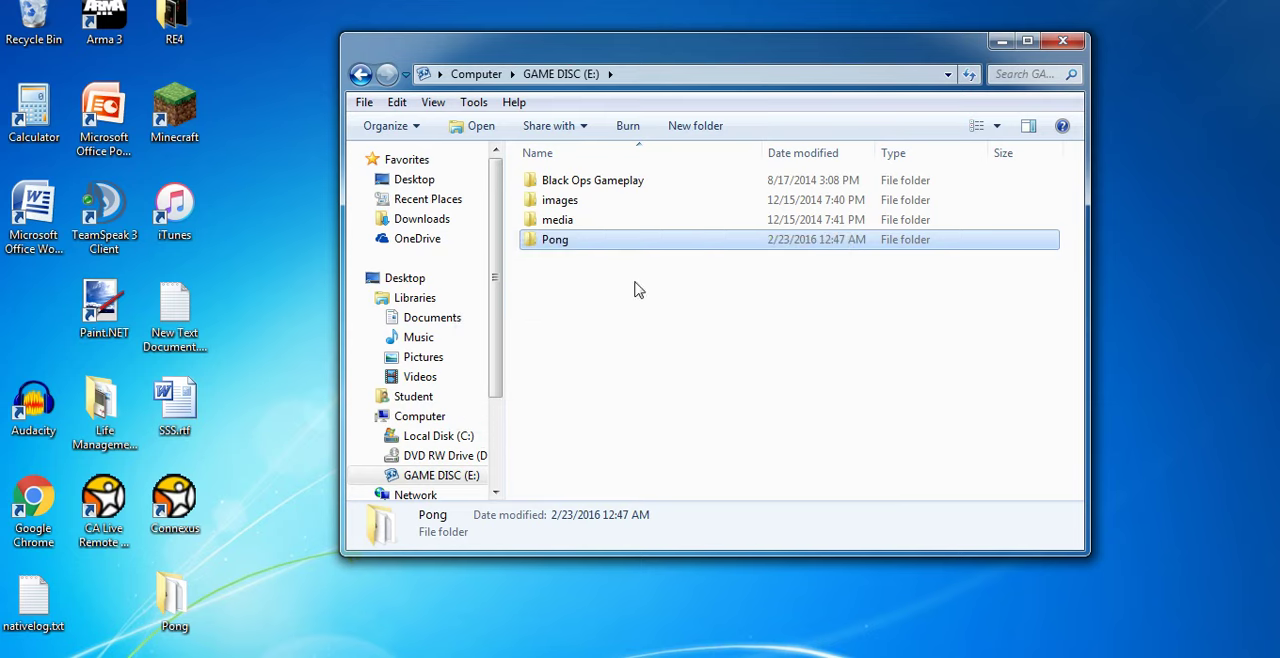
Open E:\Pong on the card and run Pong.exe from there.
{"action": "left_click", "coordinate": [603, 294]}
{"action": "double_click", "coordinate": [553, 243]}
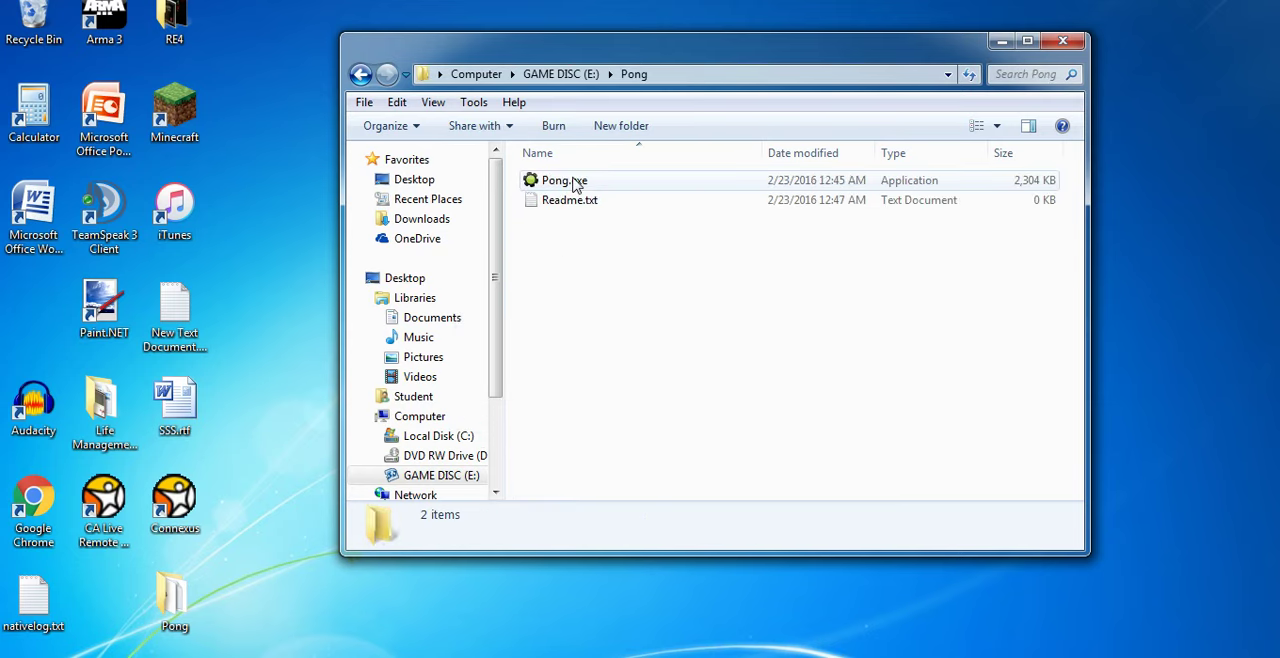
{"action": "left_click", "coordinate": [604, 186]}
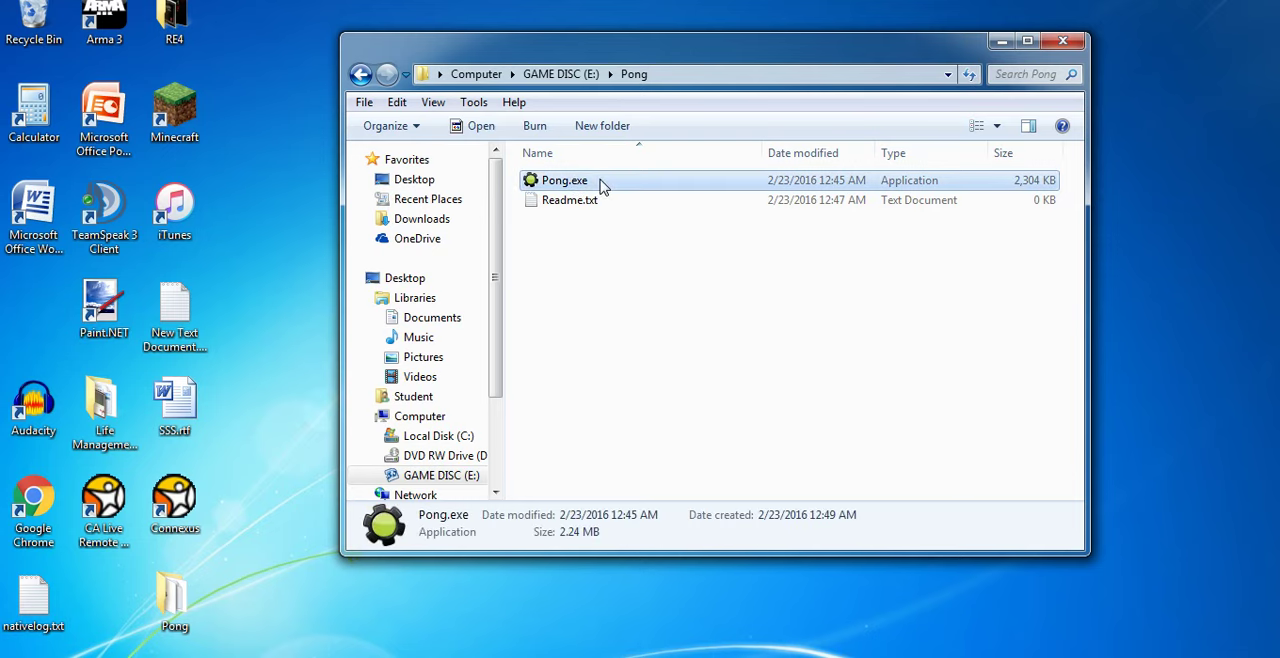
{"action": "double_click", "coordinate": [580, 186]}
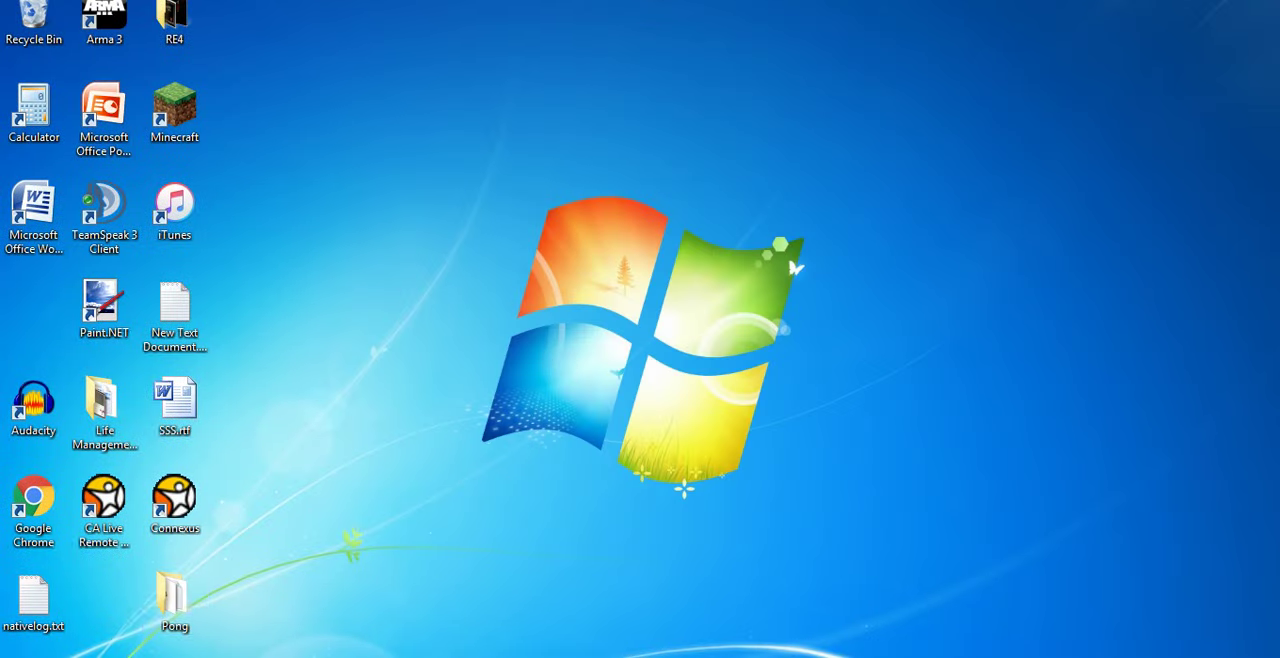
Close the running window from the taskbar, then reopen and reposition the E:\Pong window.
{"action": "right_click", "coordinate": [194, 652]}
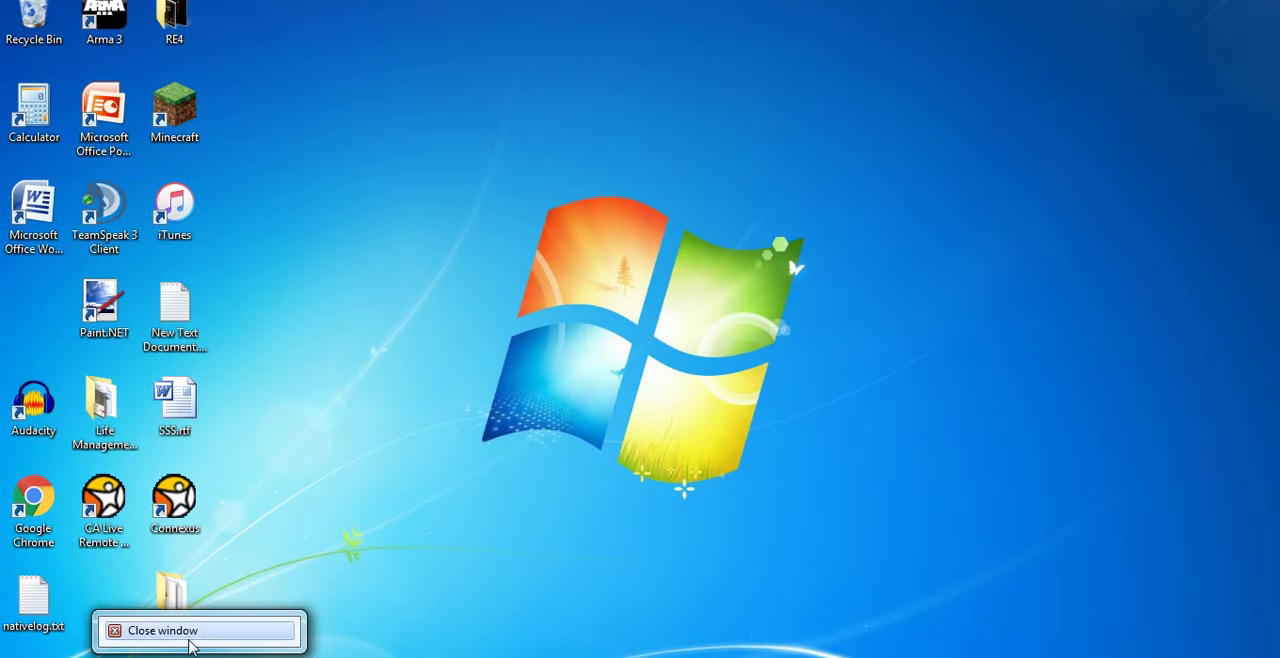
{"action": "left_click", "coordinate": [191, 641]}
{"action": "left_click_drag", "start_coordinate": [870, 180], "coordinate": [592, 320]}
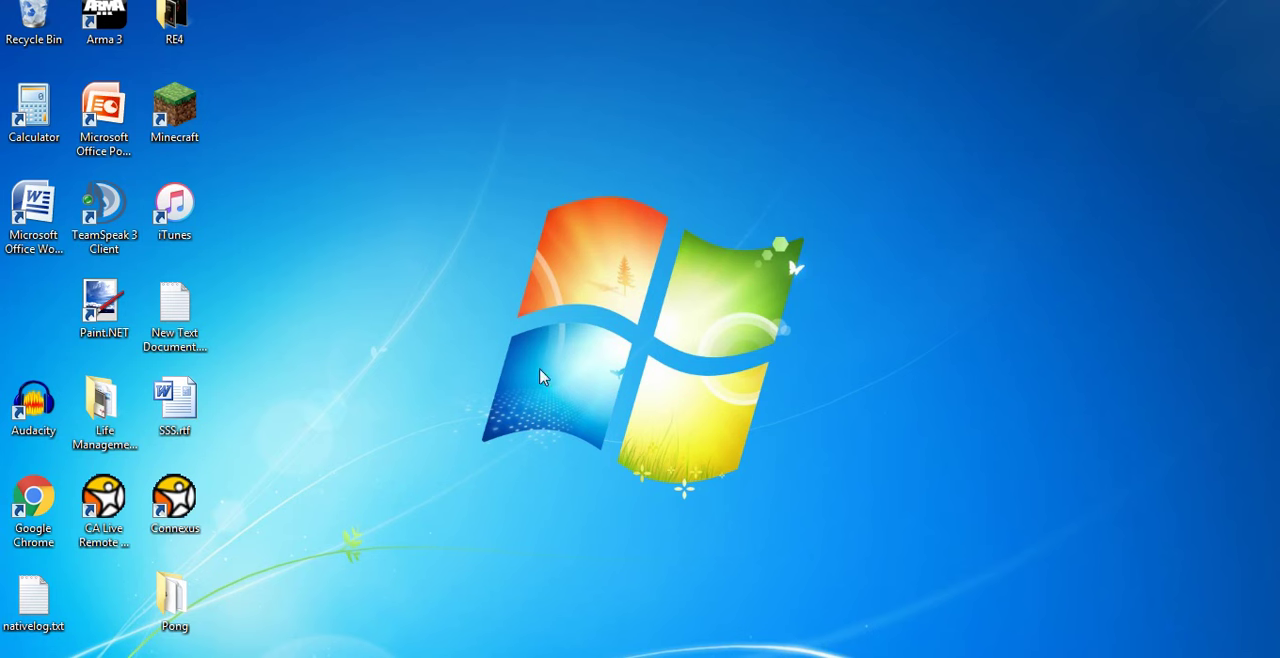
{"action": "left_click_drag", "start_coordinate": [828, 186], "coordinate": [680, 358]}
{"action": "double_click", "coordinate": [177, 622]}
{"action": "mouse_move", "coordinate": [594, 58]}
{"action": "left_mouse_down"}
{"action": "mouse_move", "coordinate": [566, 51]}
{"action": "mouse_move", "coordinate": [611, 75]}
{"action": "left_mouse_up"}
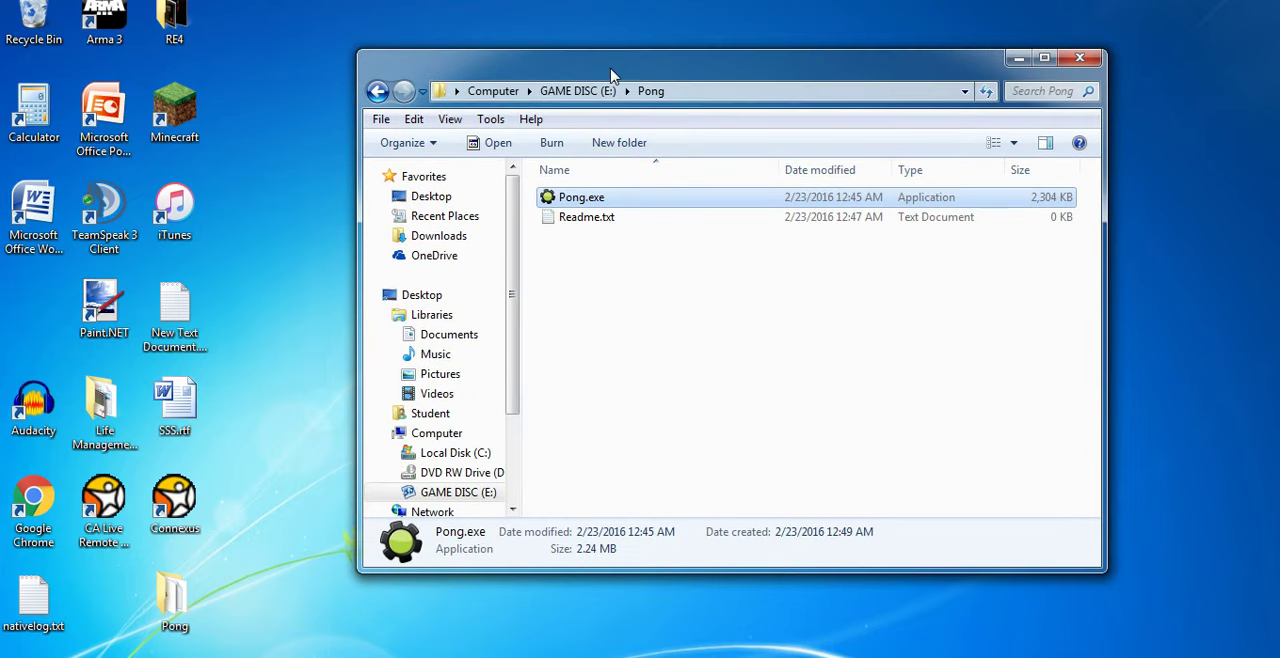